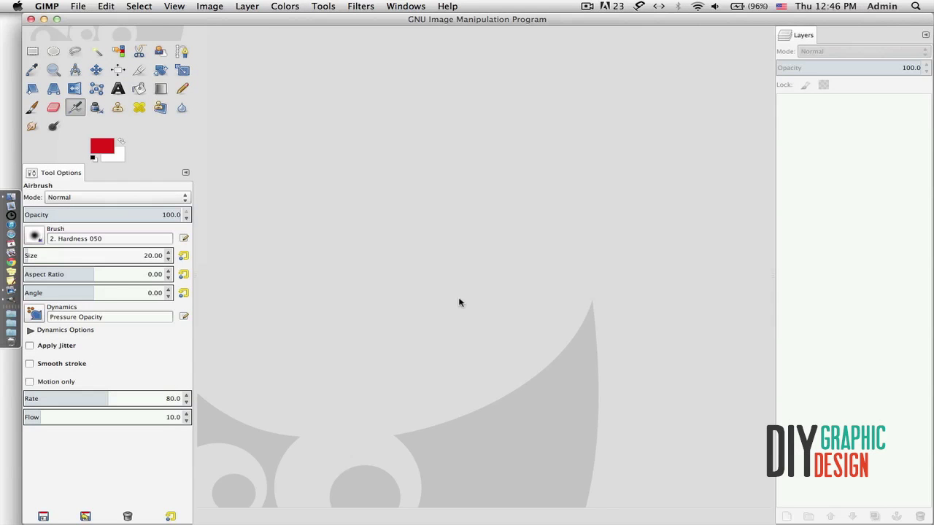
# Start a new image from the 800x600 template with height 400 px, keeping pixels as units
pyautogui.click(69, 5)
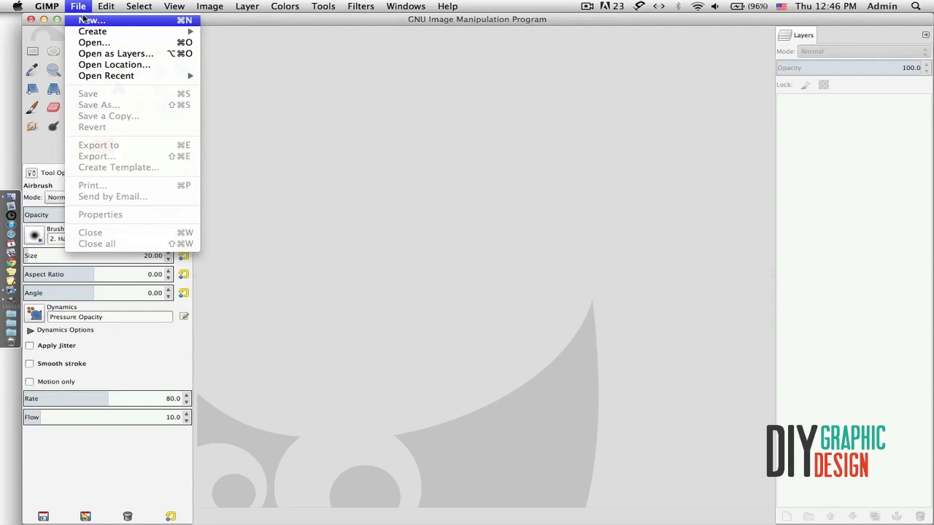
pyautogui.click(83, 20)
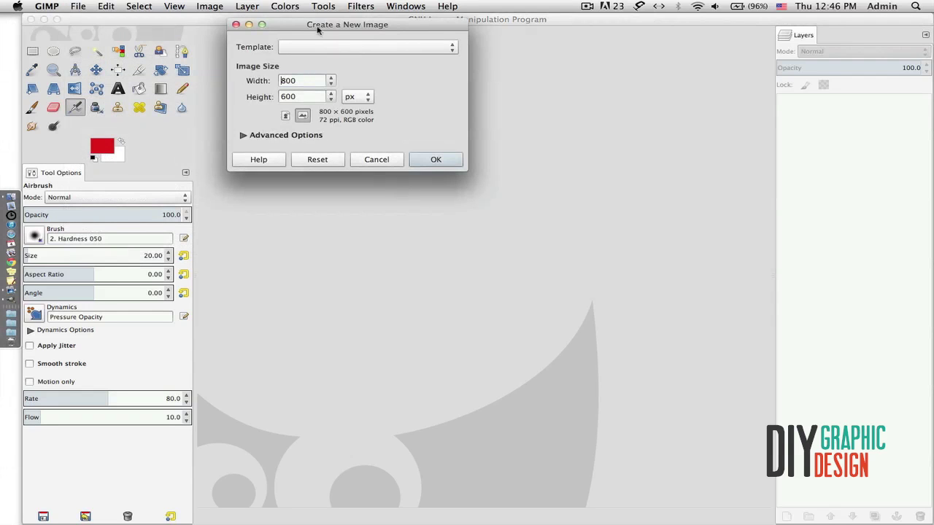
pyautogui.moveTo(317, 28); pyautogui.dragTo(406, 166)
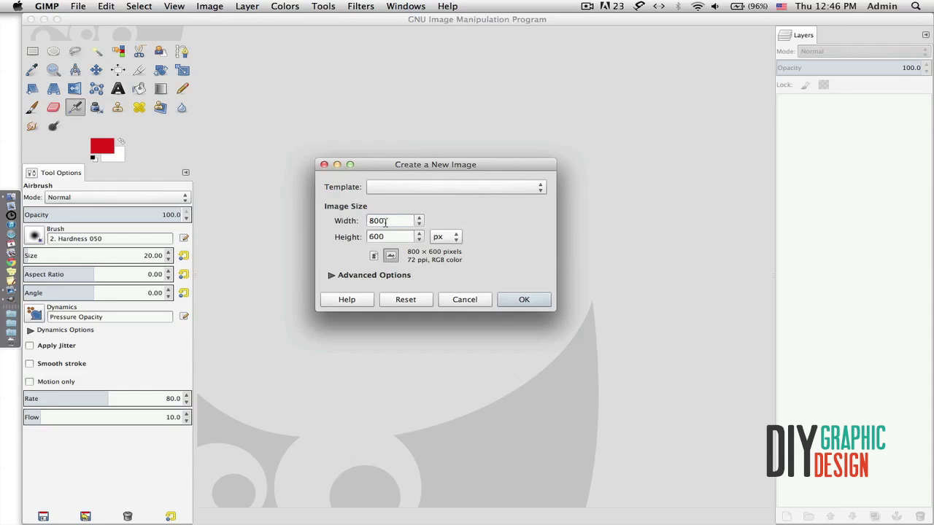
pyautogui.moveTo(385, 221); pyautogui.dragTo(352, 235)
pyautogui.write('300')
pyautogui.write('400')
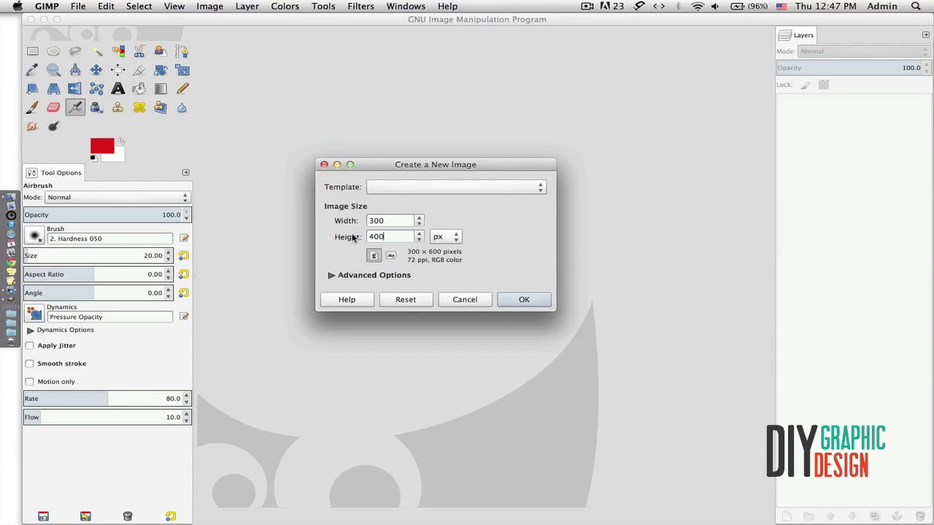
pyautogui.click(470, 188)
pyautogui.click(470, 200)
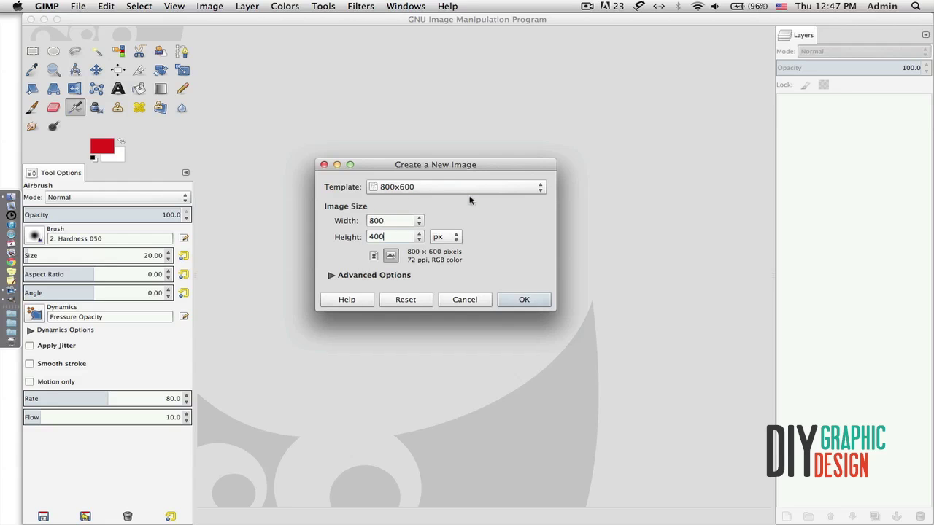
pyautogui.click(455, 237)
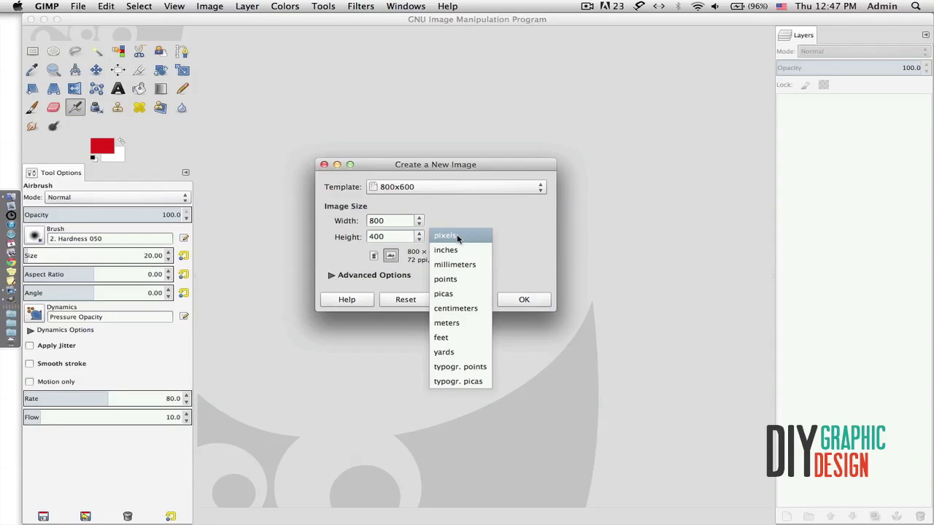
pyautogui.click(515, 238)
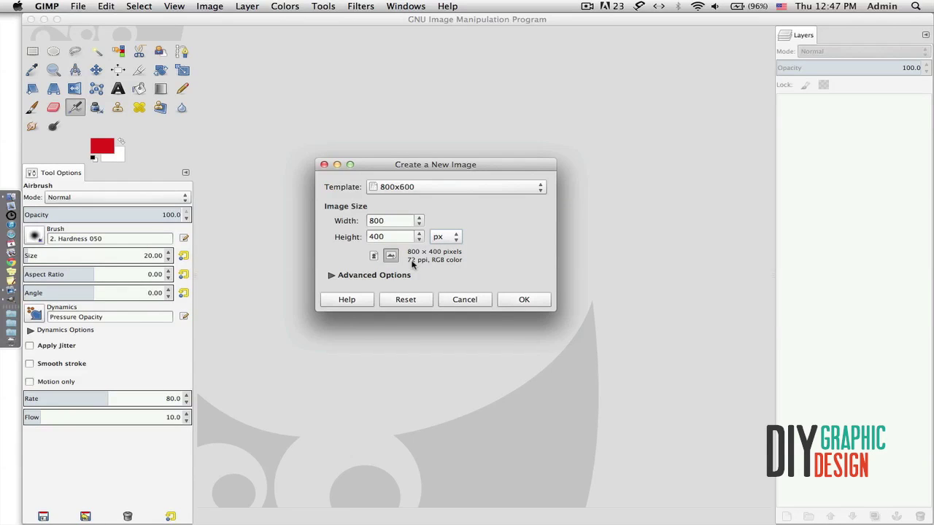
# Try the advanced options and portrait/landscape toggles, then create the 800 × 400 landscape image
pyautogui.click(331, 277)
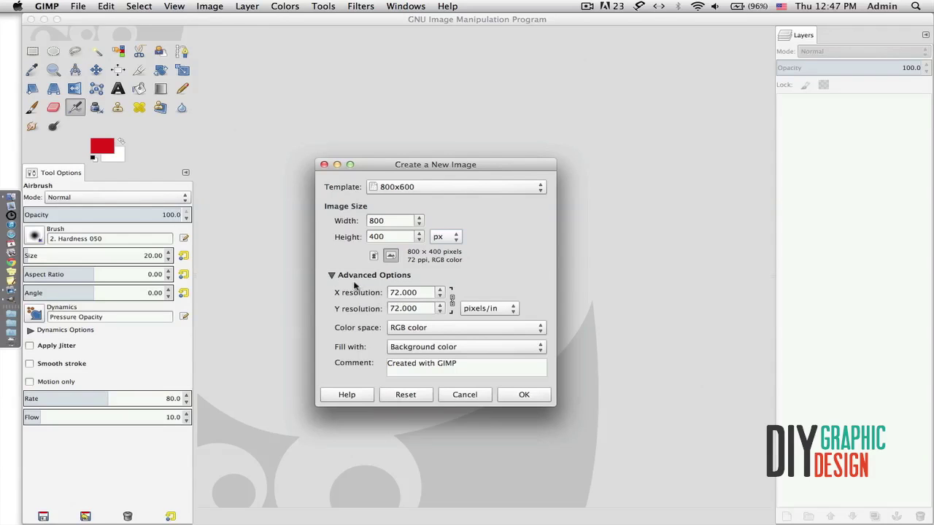
pyautogui.click(331, 276)
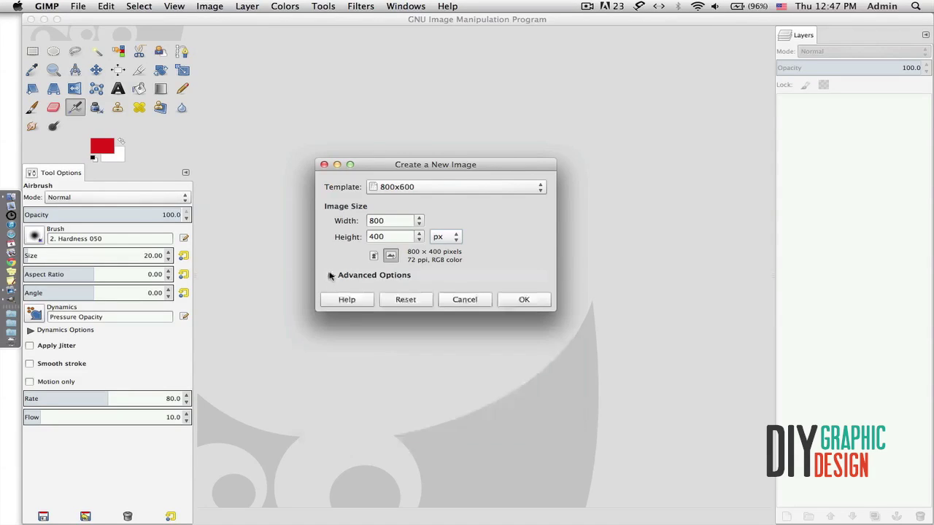
pyautogui.click(373, 255)
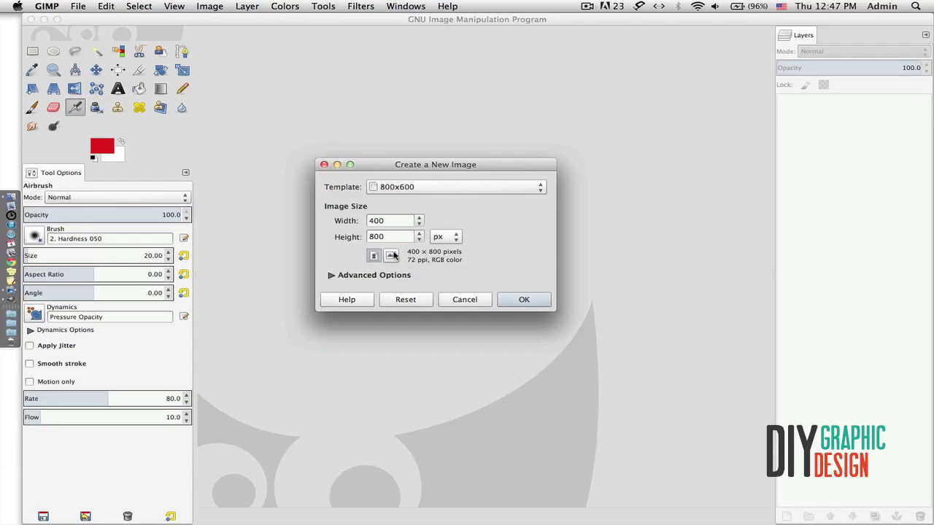
pyautogui.click(392, 254)
pyautogui.click(522, 300)
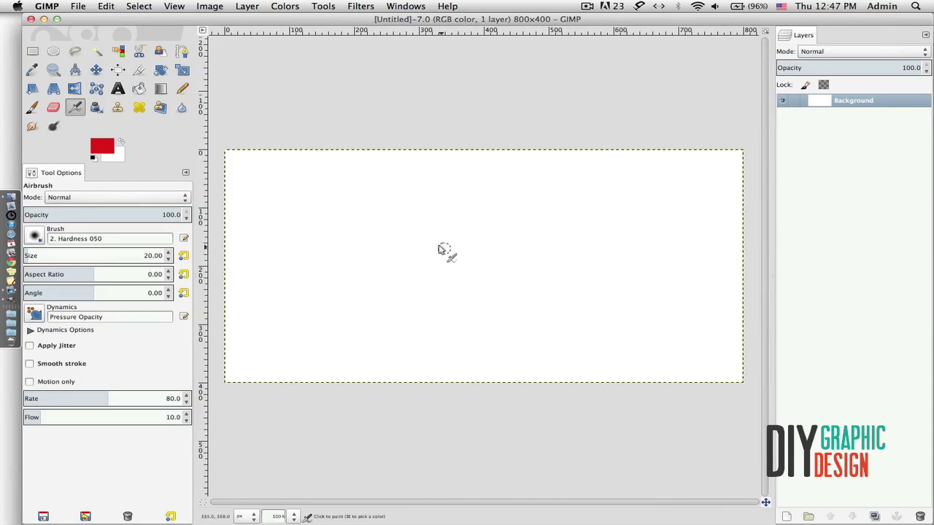
# From the Save dialog, create a folder named 'test' on the Desktop and enter it
pyautogui.click(78, 6)
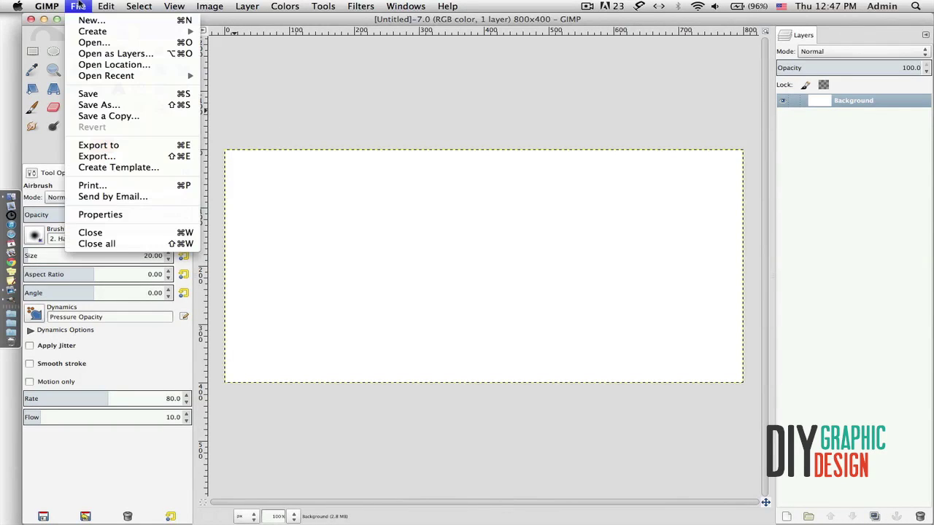
pyautogui.click(98, 93)
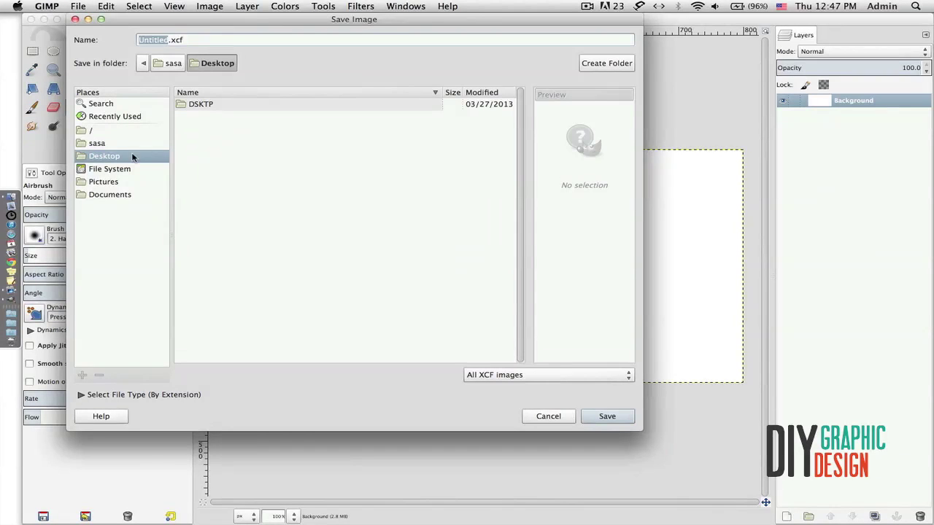
pyautogui.click(606, 63)
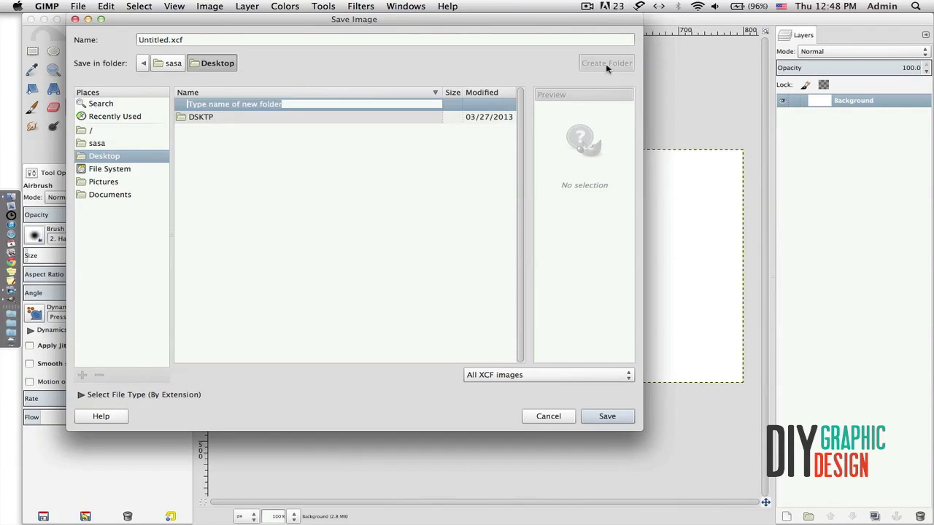
pyautogui.write('test')
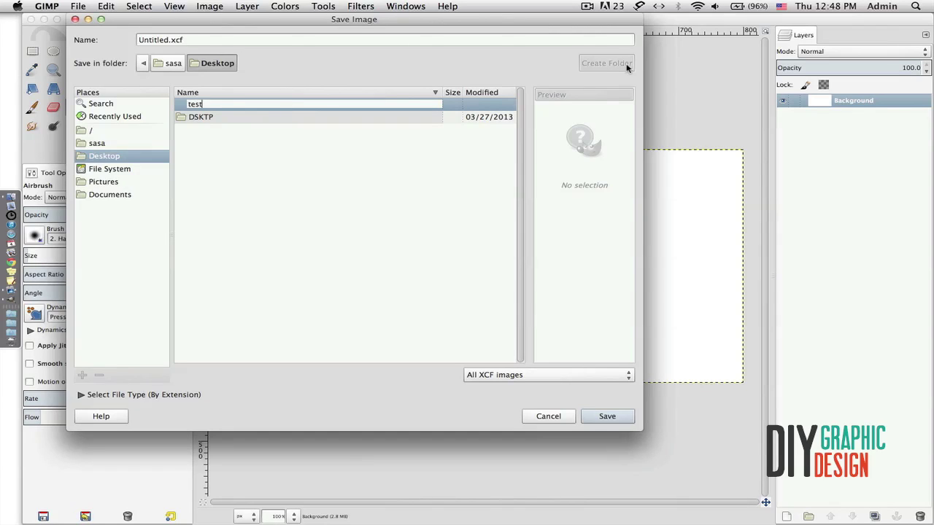
pyautogui.press('Return')
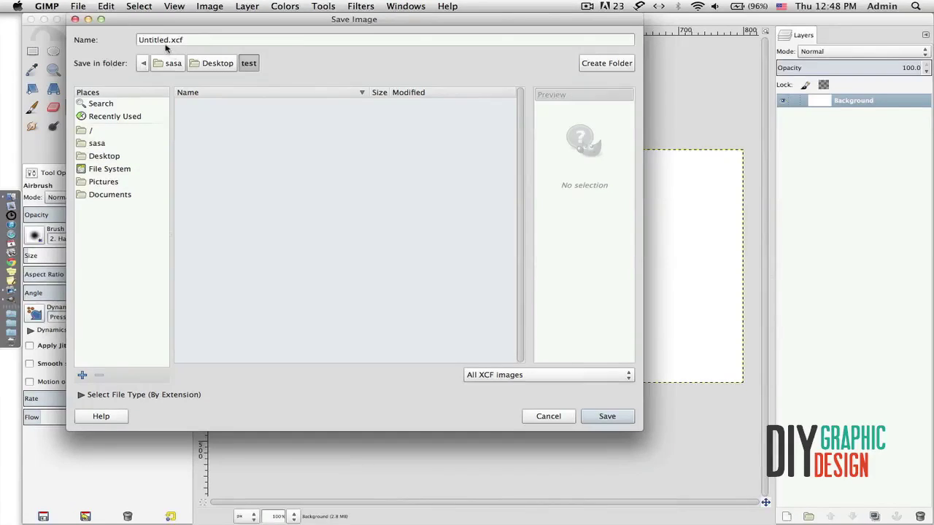
# Name the file '1' and save it as 1.xcf
pyautogui.moveTo(167, 41); pyautogui.dragTo(137, 40)
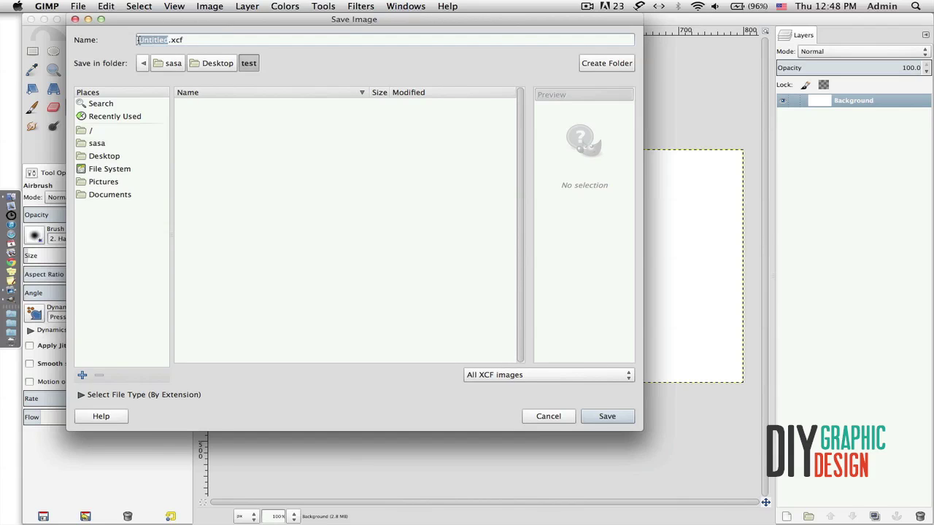
pyautogui.write('1')
pyautogui.click(610, 416)
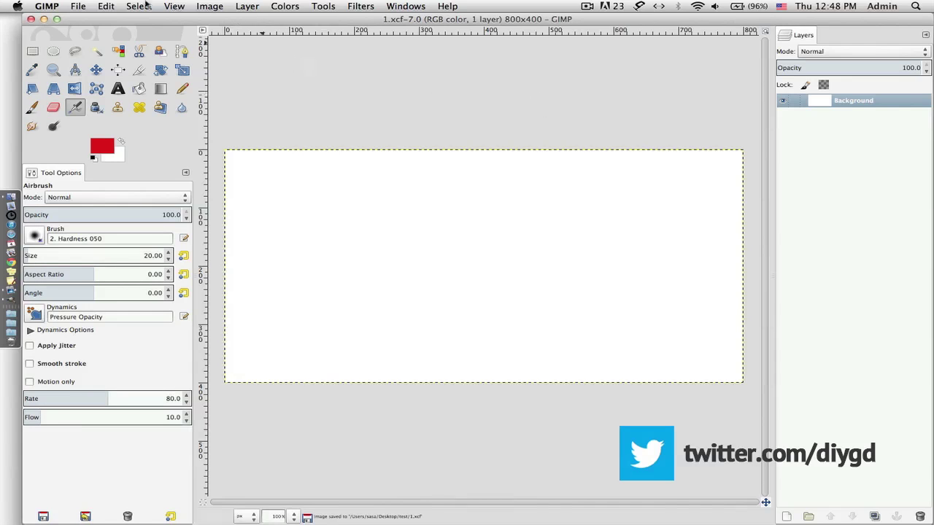
# Open the 1.jpg cake photo from the Desktop
pyautogui.click(79, 5)
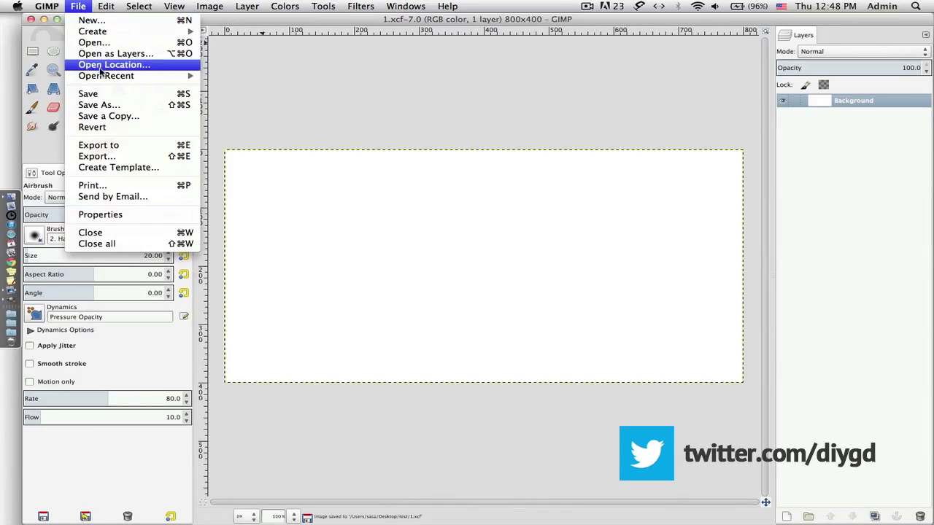
pyautogui.click(106, 43)
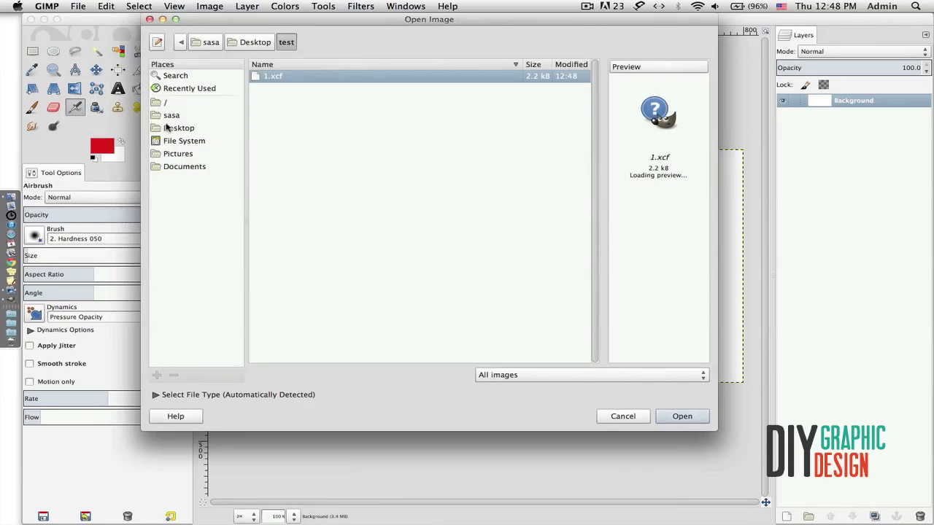
pyautogui.click(175, 130)
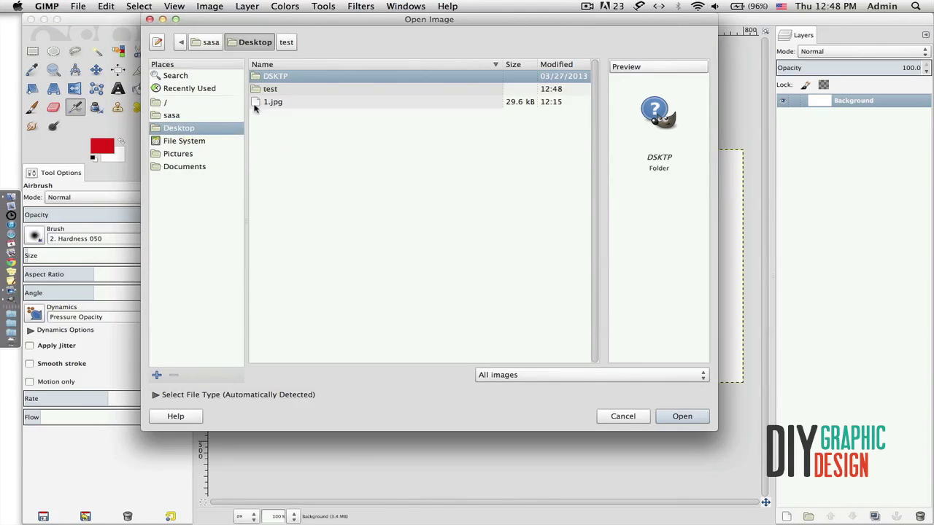
pyautogui.click(256, 104)
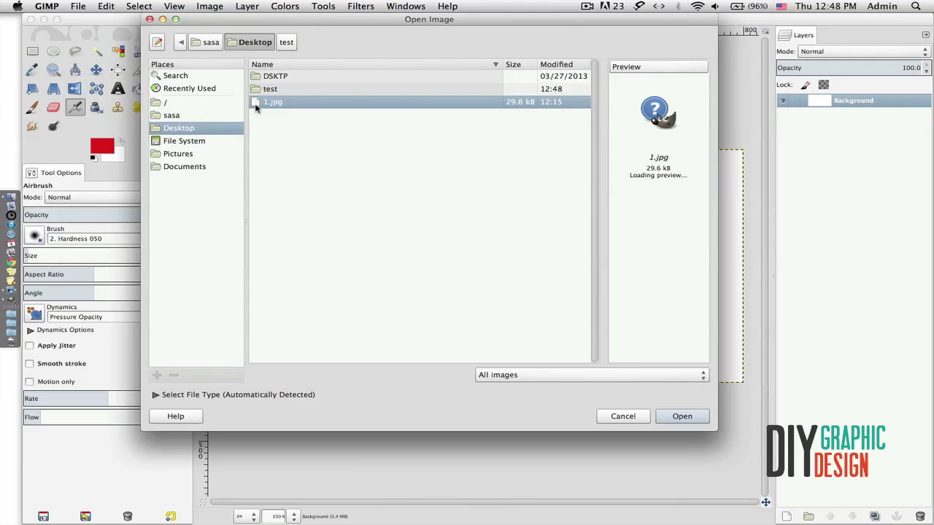
pyautogui.doubleClick(256, 104)
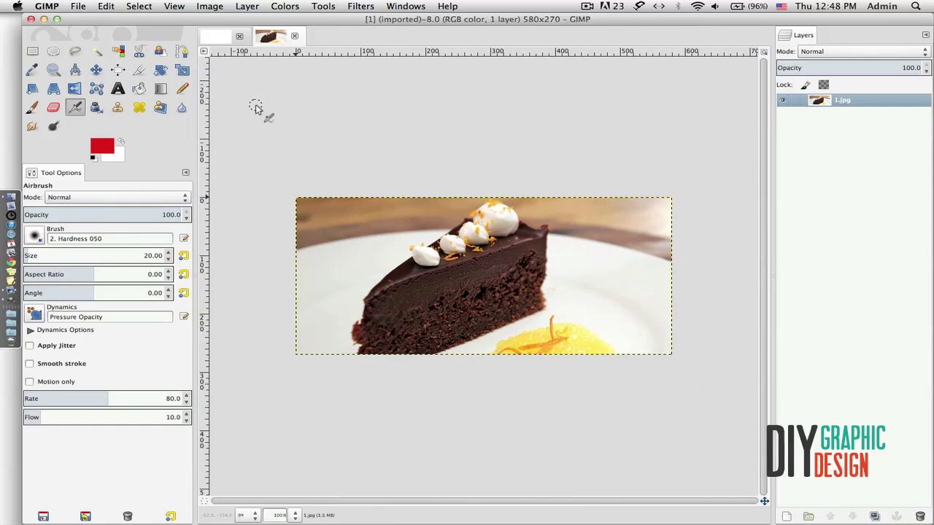
# Switch between the image tabs, ending on the blank 800x400 1.xcf image
pyautogui.click(219, 37)
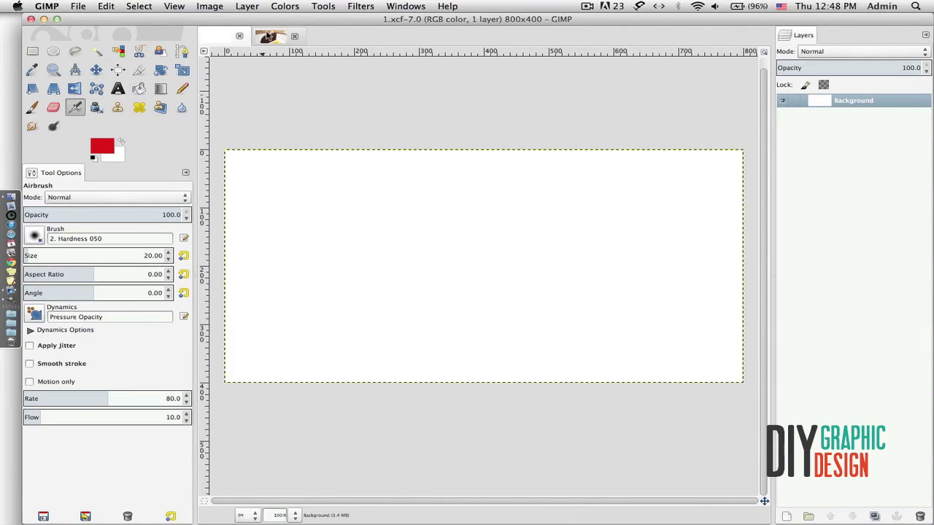
pyautogui.click(269, 37)
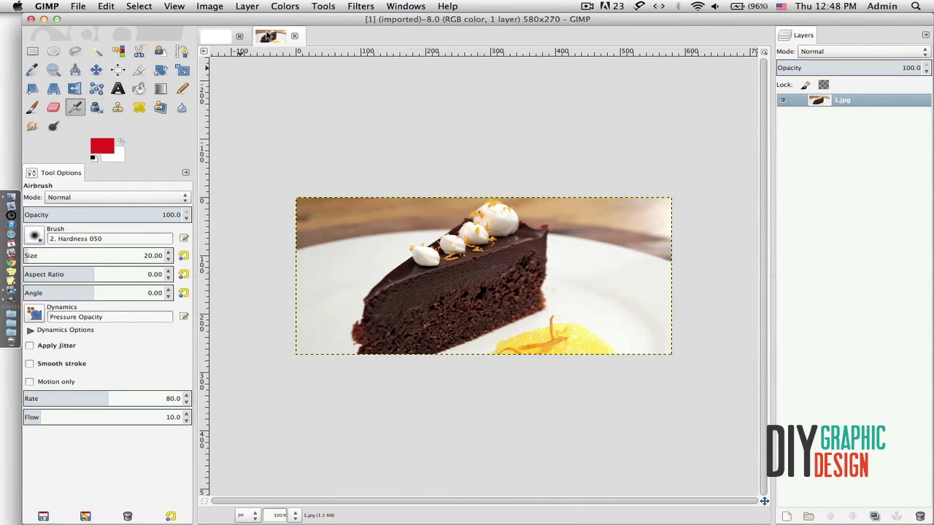
pyautogui.click(229, 37)
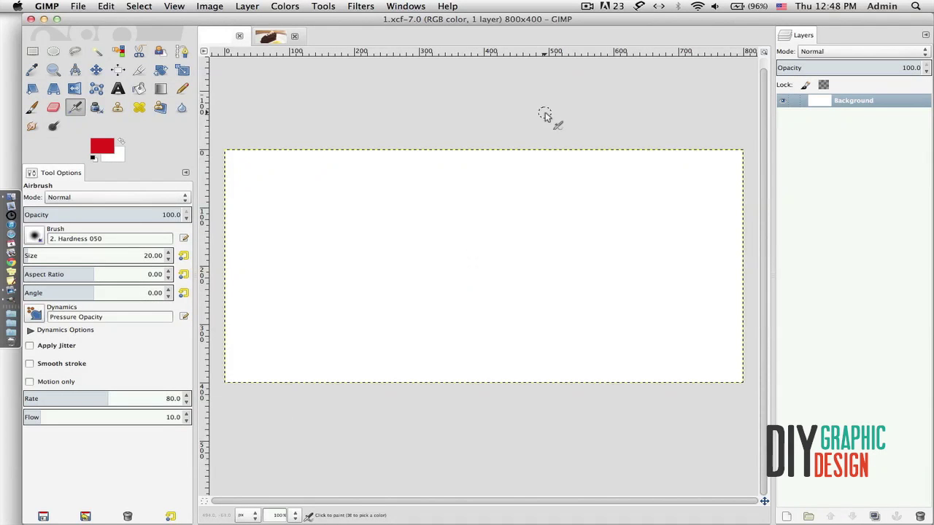
pyautogui.click(413, 6)
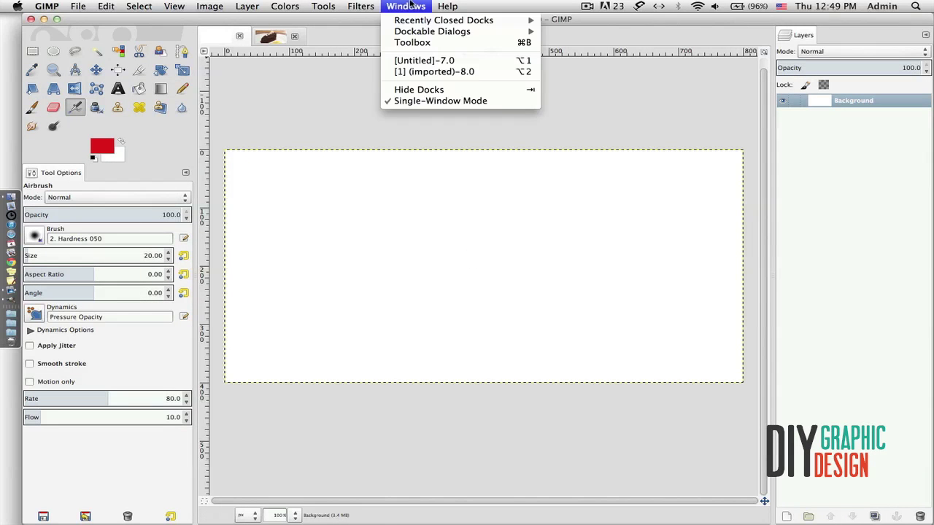
pyautogui.click(386, 101)
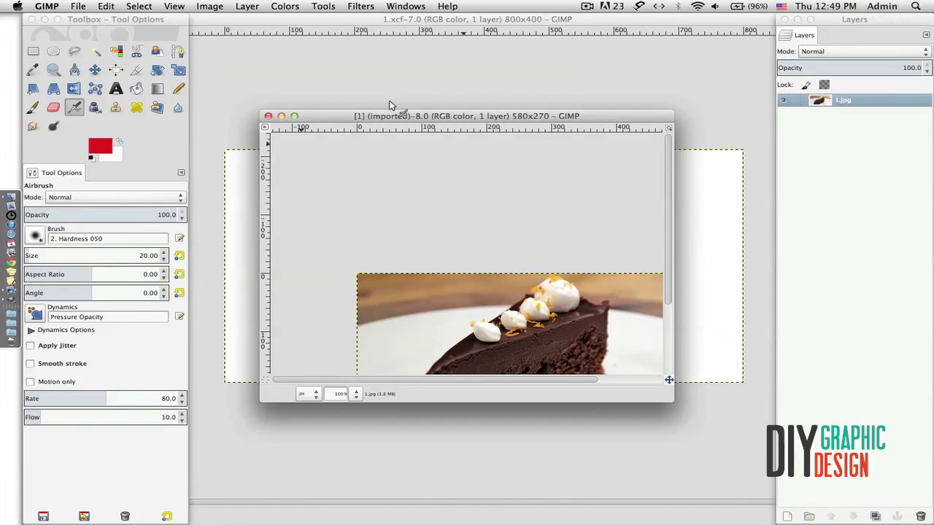
pyautogui.moveTo(866, 20); pyautogui.dragTo(861, 5)
pyautogui.moveTo(86, 20)
pyautogui.mouseDown()
pyautogui.moveTo(94, 36)
pyautogui.moveTo(93, 9)
pyautogui.mouseUp()
pyautogui.moveTo(385, 120); pyautogui.dragTo(354, 175)
pyautogui.moveTo(470, 20); pyautogui.dragTo(471, 204)
pyautogui.click(406, 6)
pyautogui.click(440, 131)
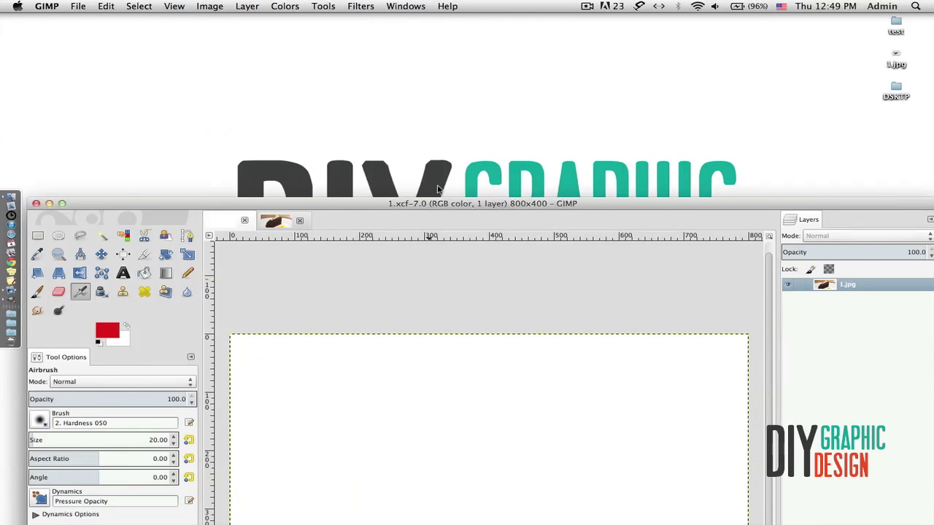
# Move the GIMP window back up to the top of the screen
pyautogui.moveTo(435, 199); pyautogui.dragTo(430, 10)
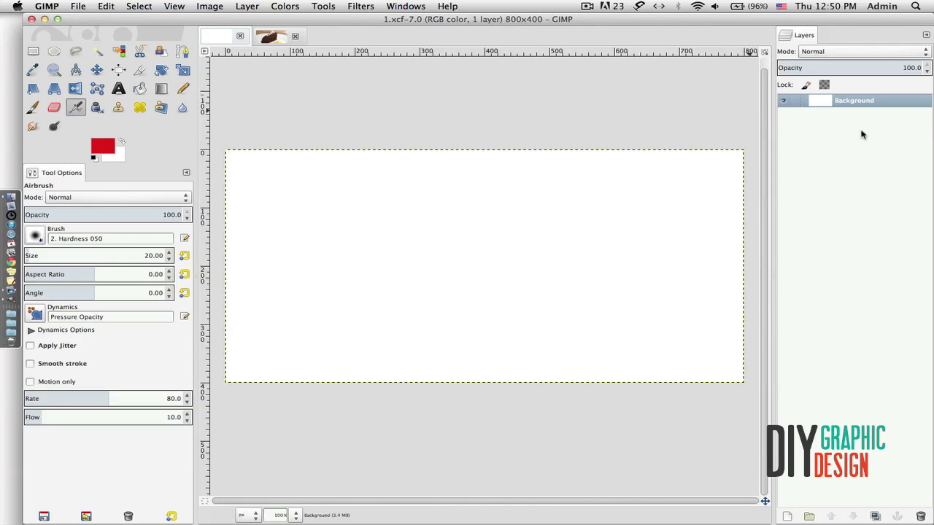
# Create a new transparent-fill layer named '1' above Background
pyautogui.click(788, 520)
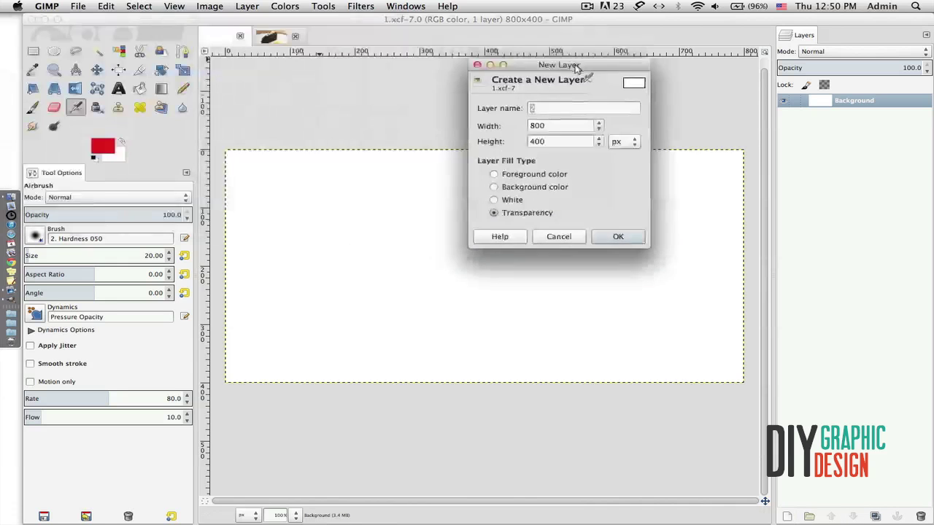
pyautogui.moveTo(589, 76); pyautogui.dragTo(566, 106)
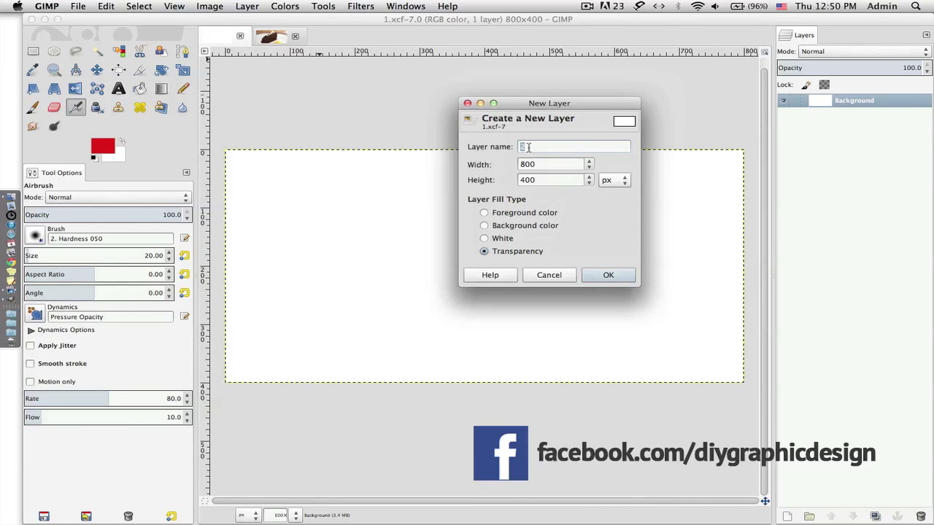
pyautogui.write('1')
pyautogui.click(608, 281)
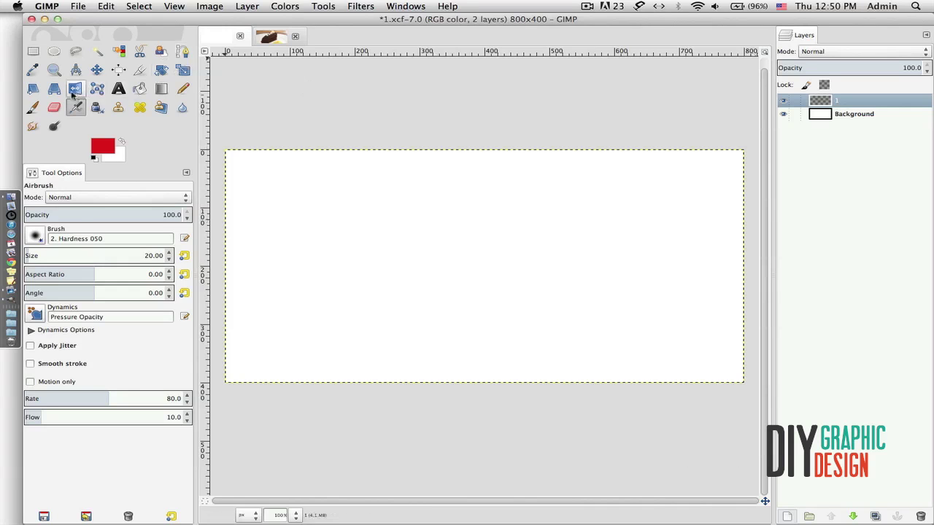
# Airbrush red scribbles across the canvas centre, then hide and reshow layer 1
pyautogui.moveTo(452, 250)
pyautogui.mouseDown()
pyautogui.moveTo(567, 194)
pyautogui.moveTo(442, 239)
pyautogui.moveTo(509, 218)
pyautogui.moveTo(478, 250)
pyautogui.moveTo(561, 219)
pyautogui.moveTo(493, 278)
pyautogui.moveTo(590, 249)
pyautogui.moveTo(492, 287)
pyautogui.moveTo(465, 253)
pyautogui.moveTo(529, 221)
pyautogui.moveTo(492, 210)
pyautogui.moveTo(397, 234)
pyautogui.moveTo(443, 231)
pyautogui.moveTo(514, 194)
pyautogui.moveTo(466, 207)
pyautogui.mouseUp()
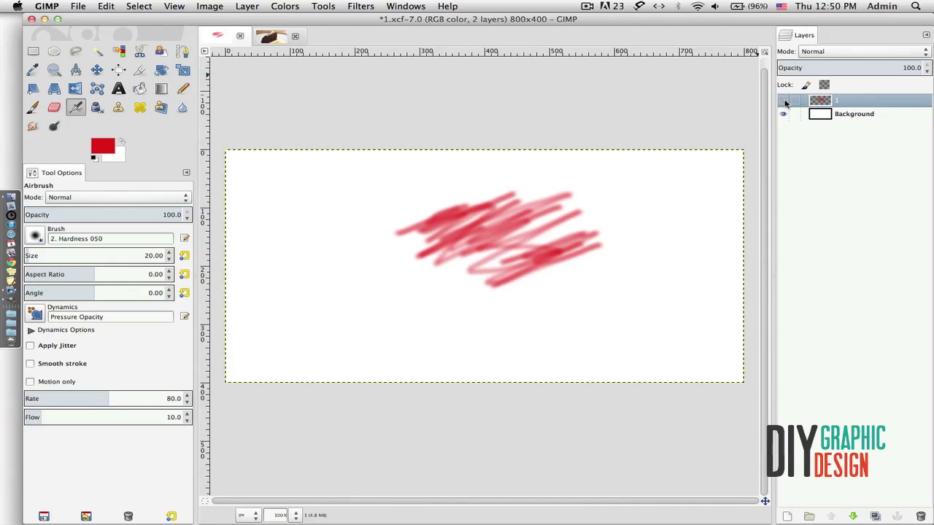
pyautogui.click(784, 102)
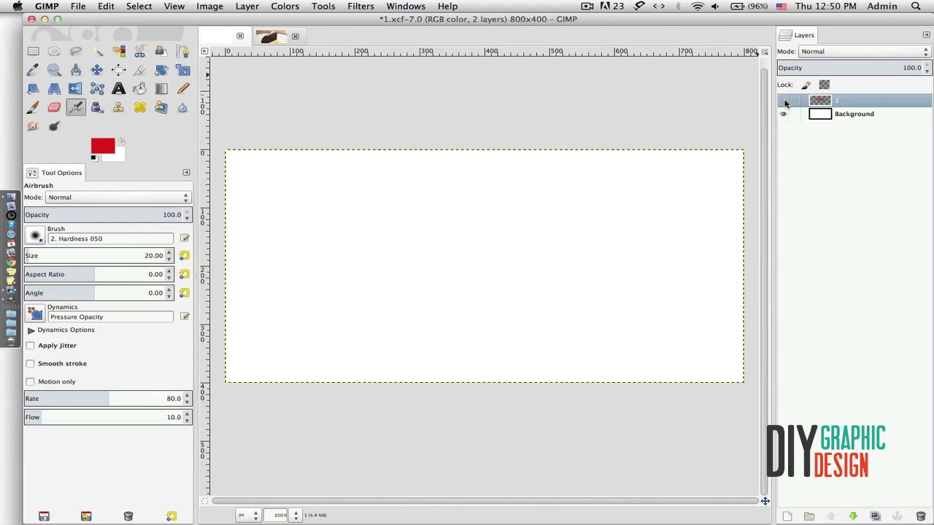
pyautogui.click(785, 102)
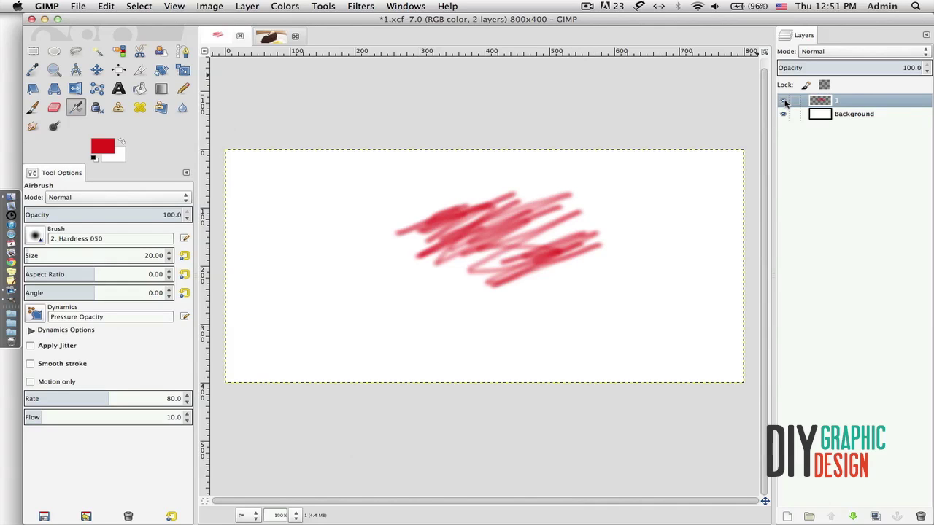
# Create another transparent layer named '2'
pyautogui.click(787, 516)
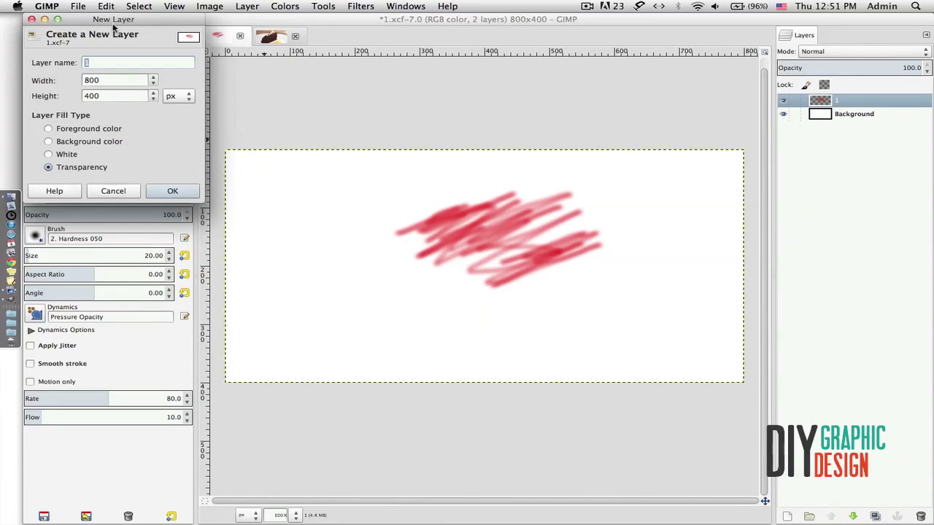
pyautogui.moveTo(113, 27); pyautogui.dragTo(400, 108)
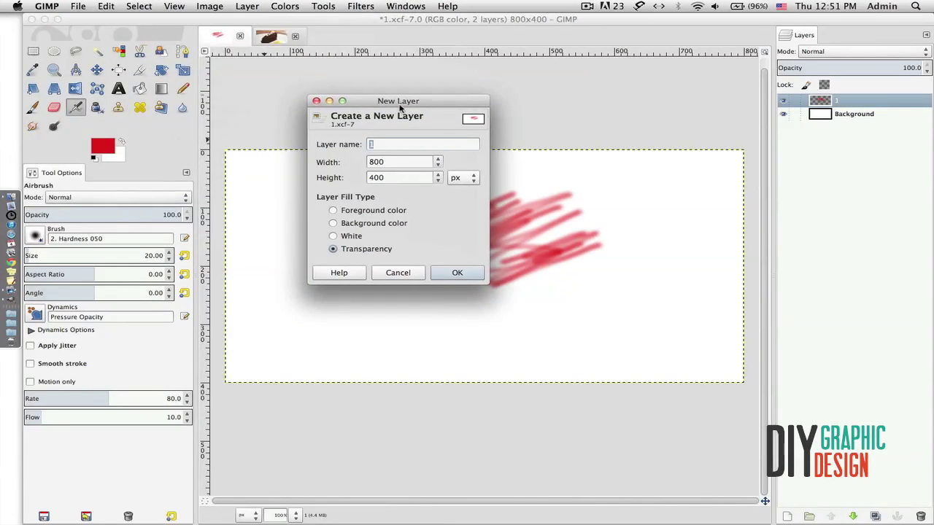
pyautogui.write('2')
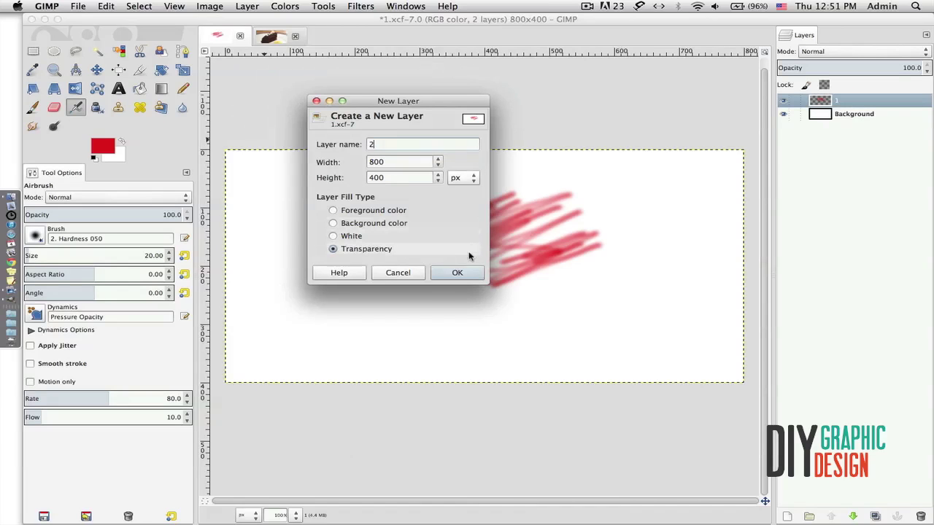
pyautogui.click(455, 272)
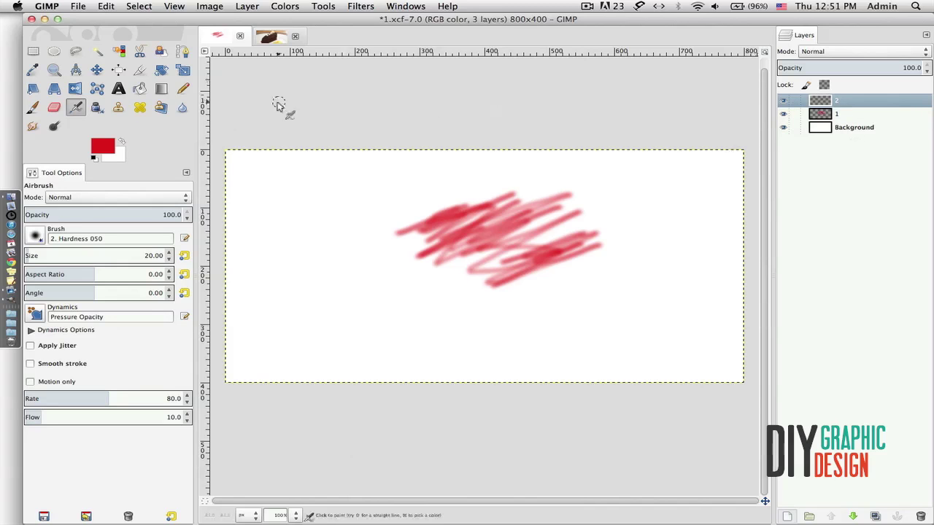
# Set the foreground colour to 201010 and airbrush a dark scribble left of the red one
pyautogui.click(103, 146)
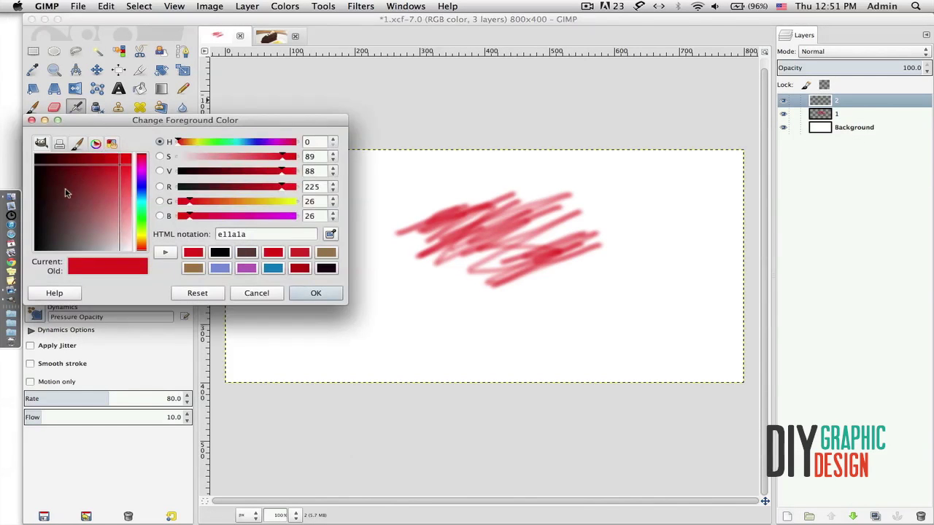
pyautogui.moveTo(65, 190); pyautogui.dragTo(48, 204)
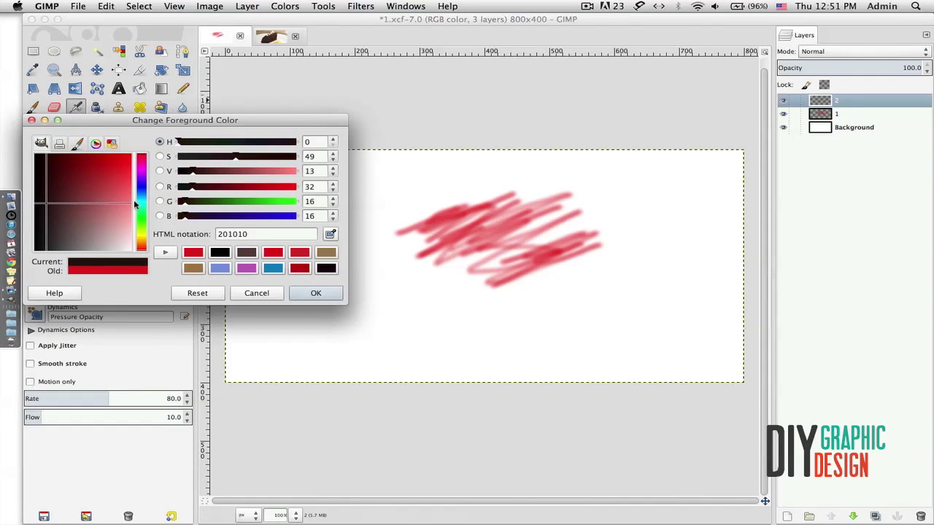
pyautogui.click(316, 293)
pyautogui.moveTo(380, 279)
pyautogui.mouseDown()
pyautogui.moveTo(438, 264)
pyautogui.moveTo(406, 319)
pyautogui.moveTo(449, 281)
pyautogui.moveTo(297, 301)
pyautogui.moveTo(354, 312)
pyautogui.moveTo(403, 304)
pyautogui.moveTo(345, 325)
pyautogui.moveTo(312, 292)
pyautogui.moveTo(320, 269)
pyautogui.moveTo(376, 258)
pyautogui.moveTo(362, 275)
pyautogui.moveTo(442, 261)
pyautogui.mouseUp()
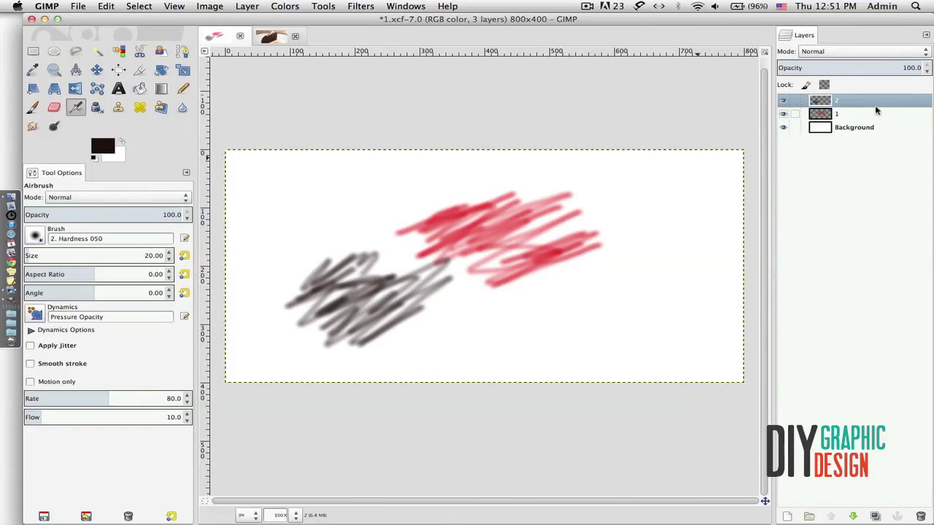
pyautogui.click(783, 101)
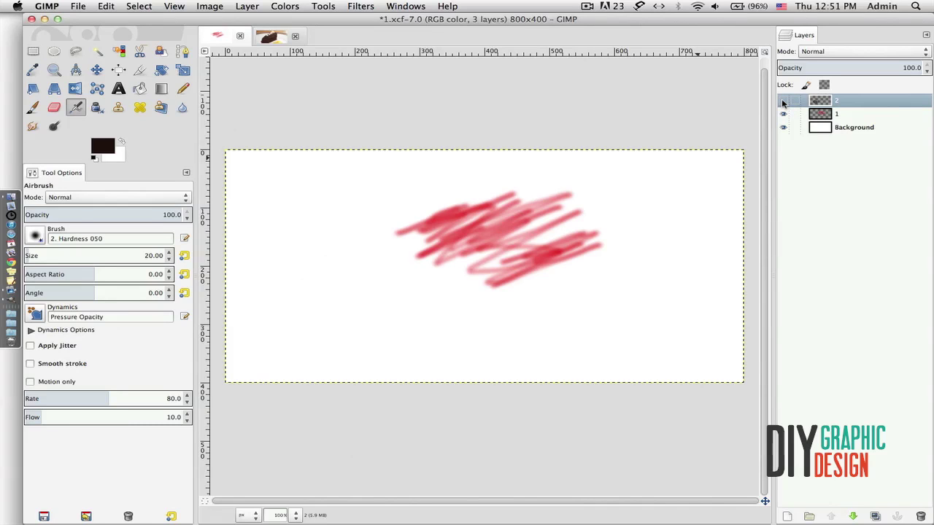
pyautogui.click(783, 114)
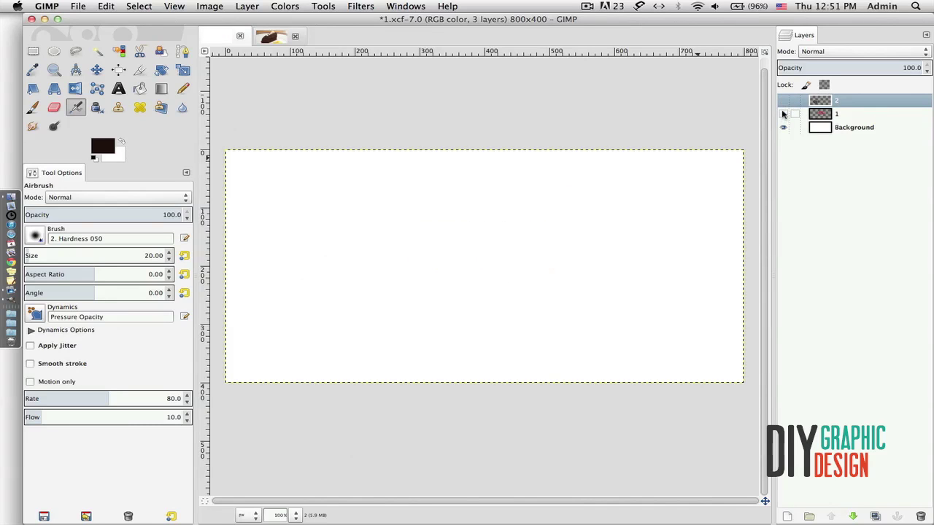
pyautogui.click(784, 114)
pyautogui.click(784, 102)
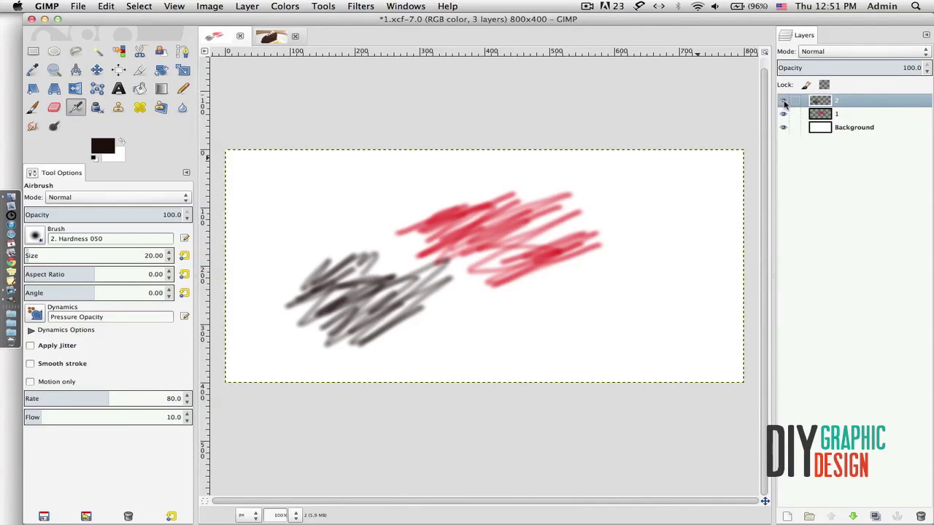
# Select layer 1 and delete it, then delete layer 2 as well
pyautogui.click(871, 114)
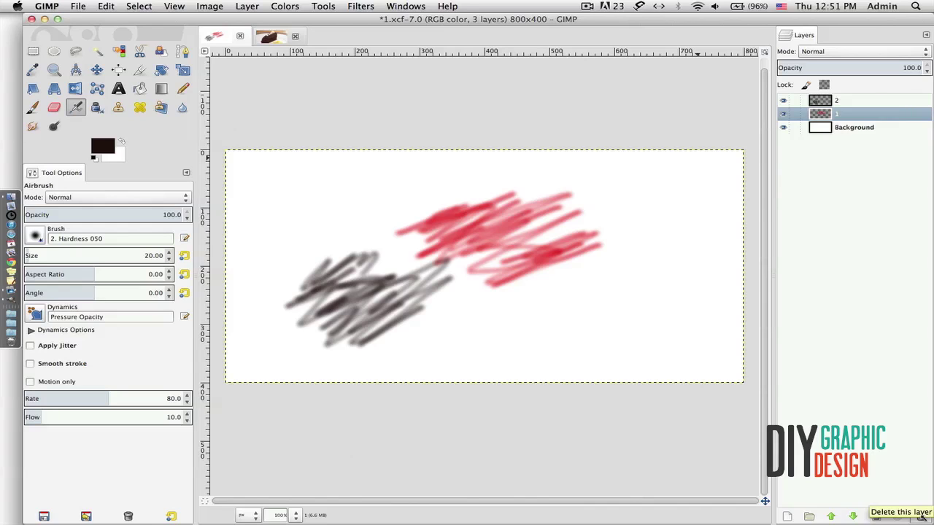
pyautogui.click(920, 516)
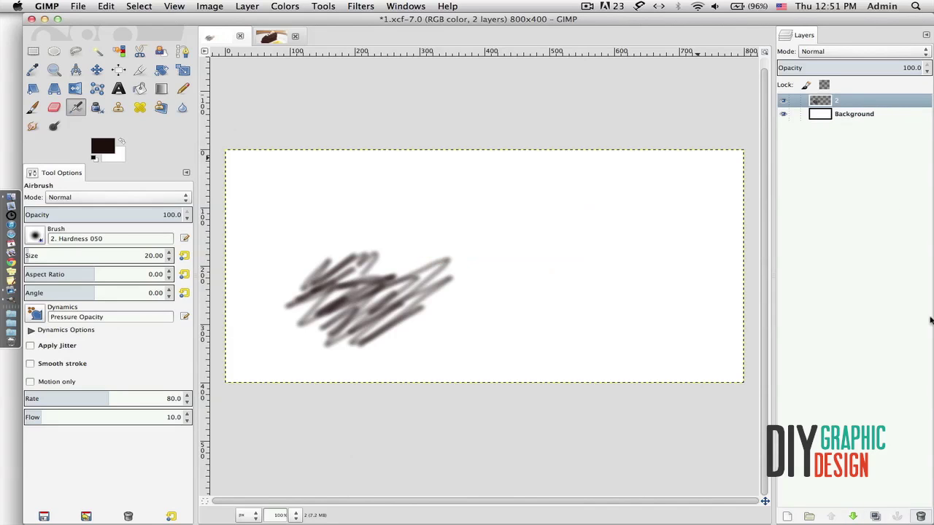
pyautogui.click(920, 517)
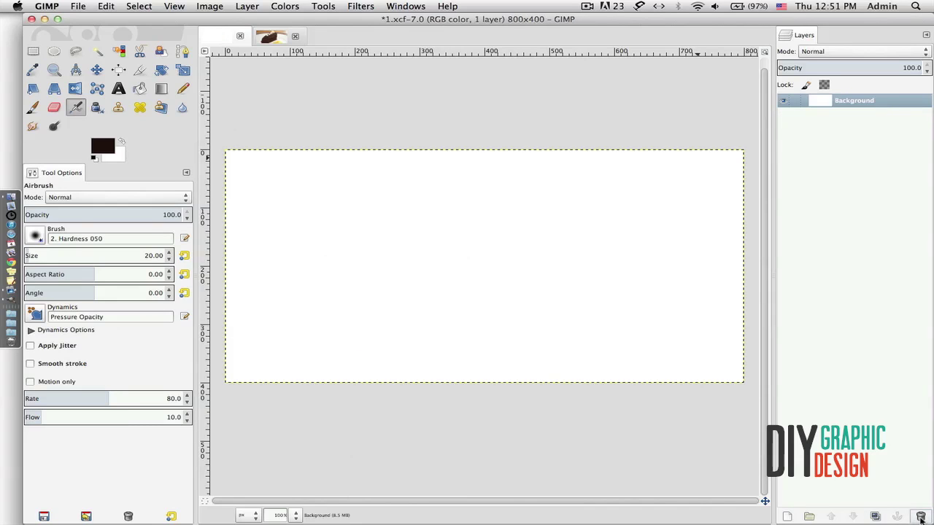